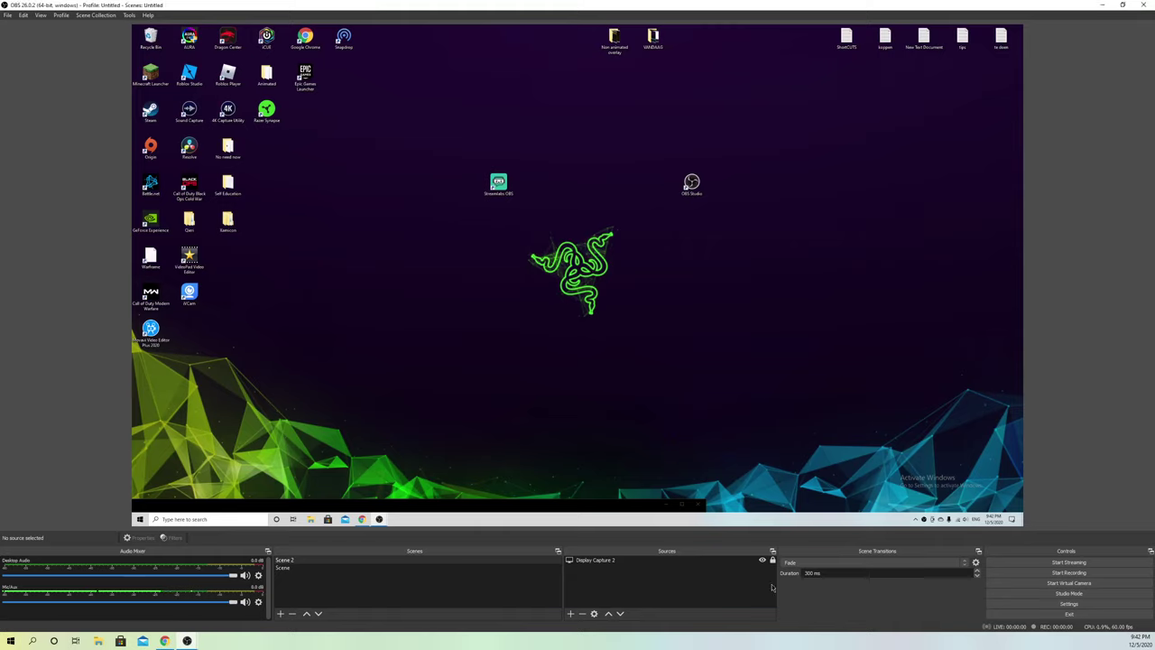
Select Display Capture 2, enlarge it past the canvas, shrink it, and move it to the top-left.
{"action": "left_click", "coordinate": [1012, 520]}
{"action": "left_click_drag", "start_coordinate": [1023, 523], "coordinate": [1142, 622]}
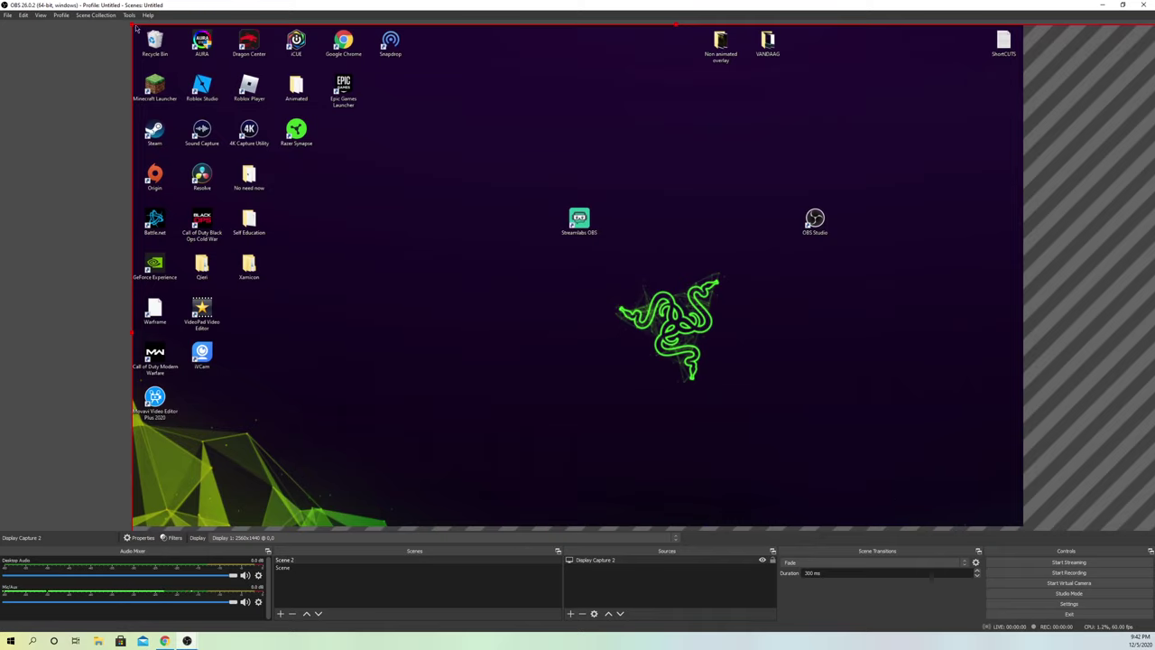
{"action": "left_click_drag", "start_coordinate": [134, 25], "coordinate": [271, 104]}
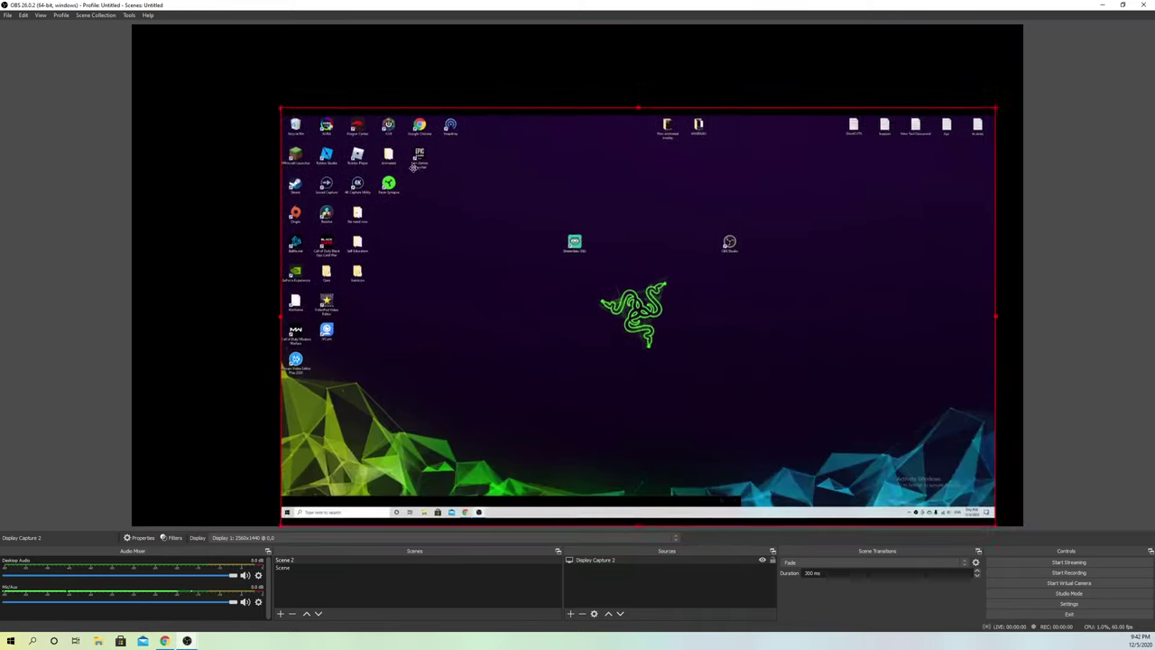
{"action": "left_click_drag", "start_coordinate": [406, 163], "coordinate": [268, 84]}
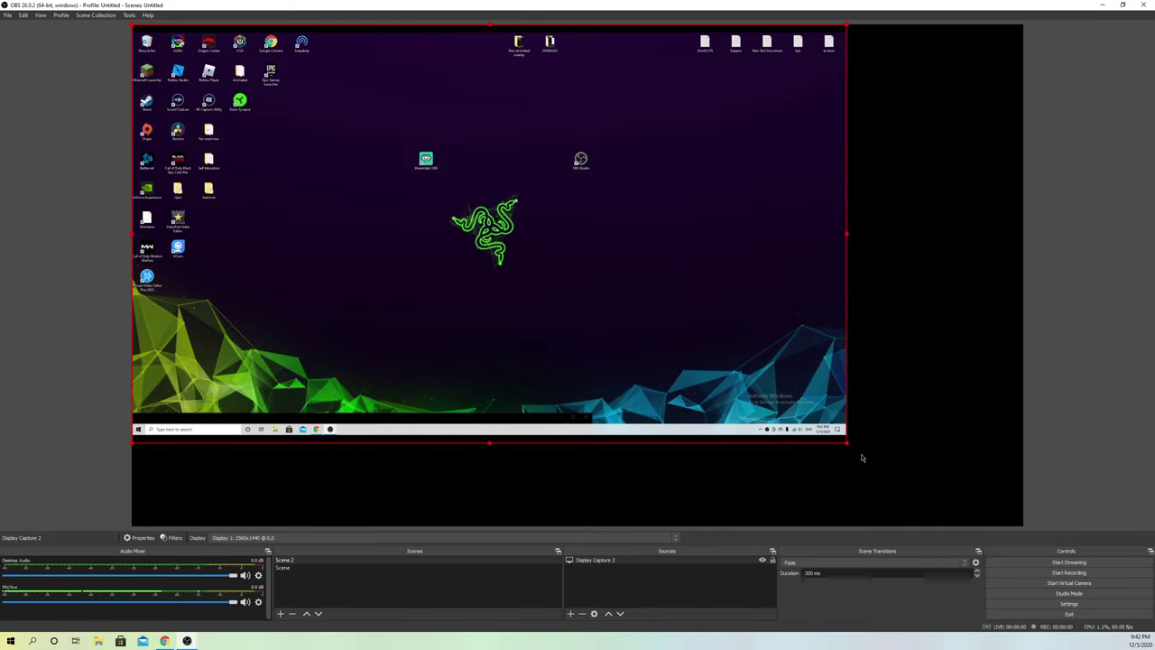
Stretch the capture back over the canvas, nudge it, and snap it flush with Ctrl+R.
{"action": "mouse_move", "coordinate": [846, 442]}
{"action": "left_mouse_down"}
{"action": "mouse_move", "coordinate": [1016, 542]}
{"action": "mouse_move", "coordinate": [977, 483]}
{"action": "left_mouse_up"}
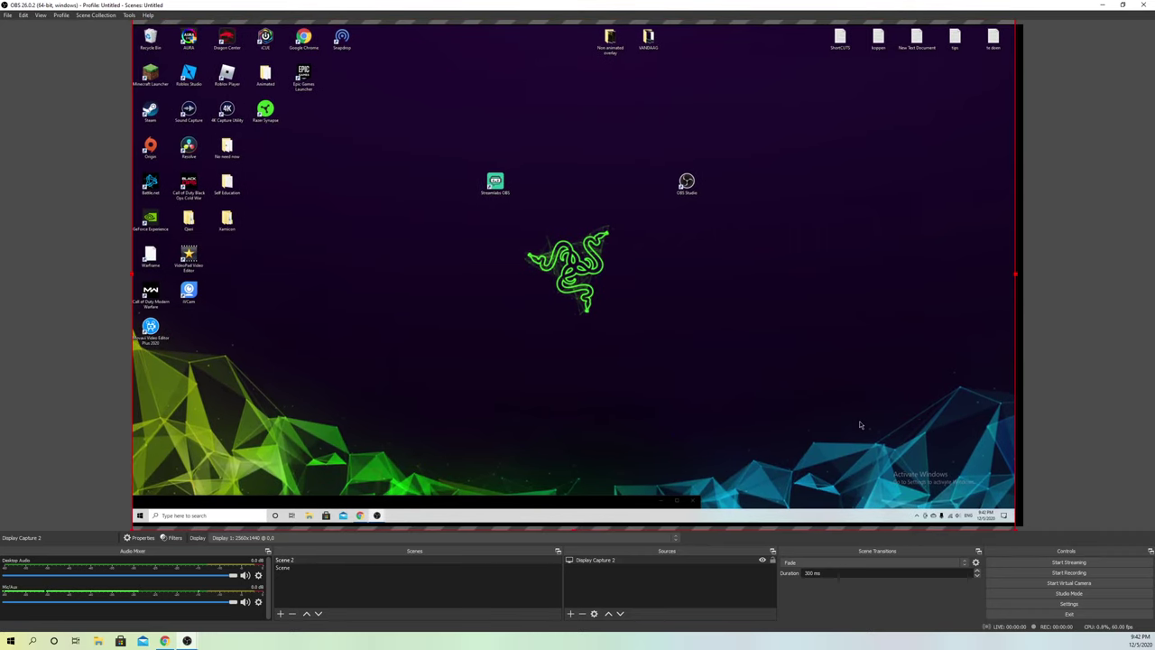
{"action": "left_click_drag", "start_coordinate": [854, 421], "coordinate": [860, 399]}
{"action": "key", "text": "ctrl+r"}
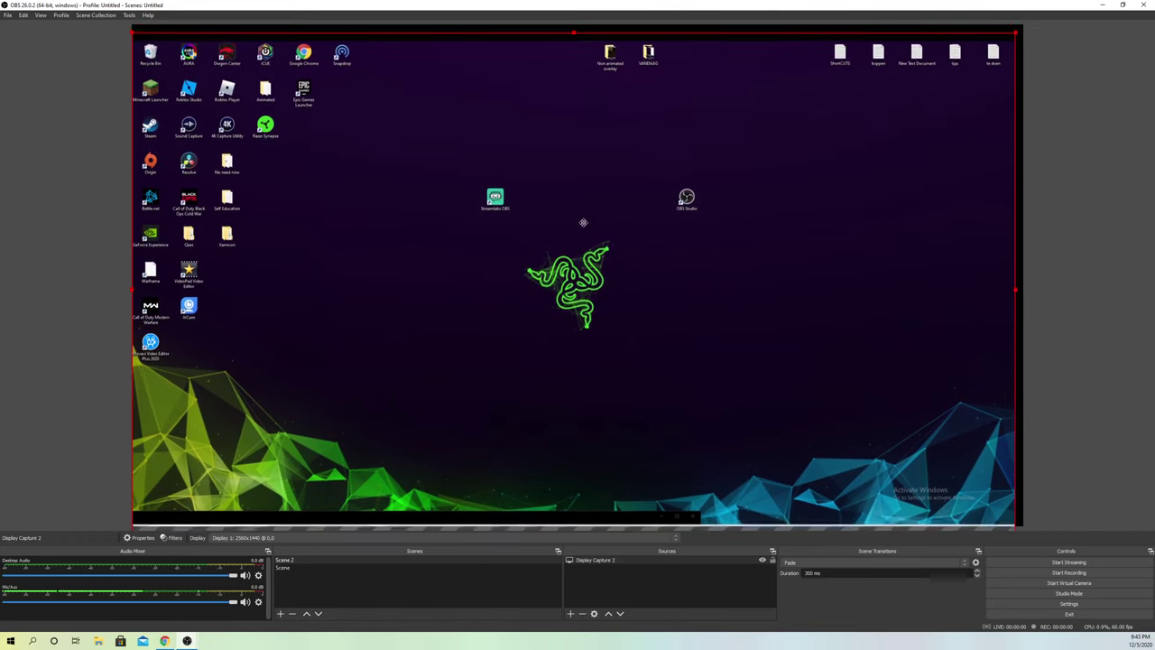
Apply Transform > Fit to screen so Display Capture 2 fits the canvas with the taskbar visible.
{"action": "right_click", "coordinate": [565, 191]}
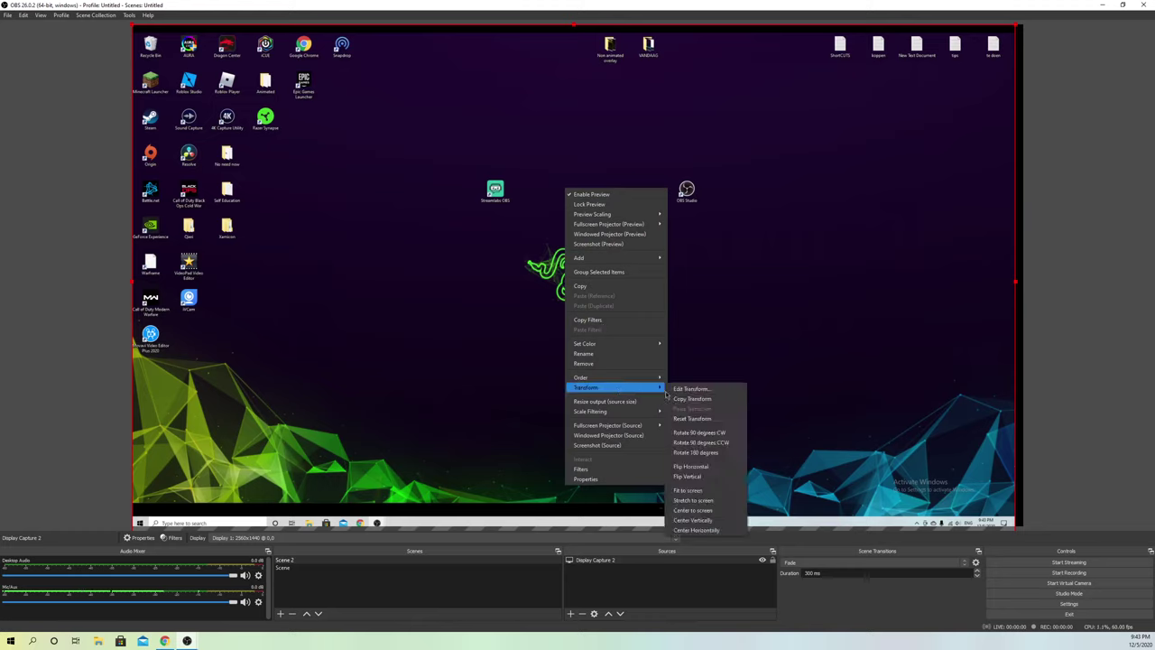
{"action": "mouse_move", "coordinate": [614, 387]}
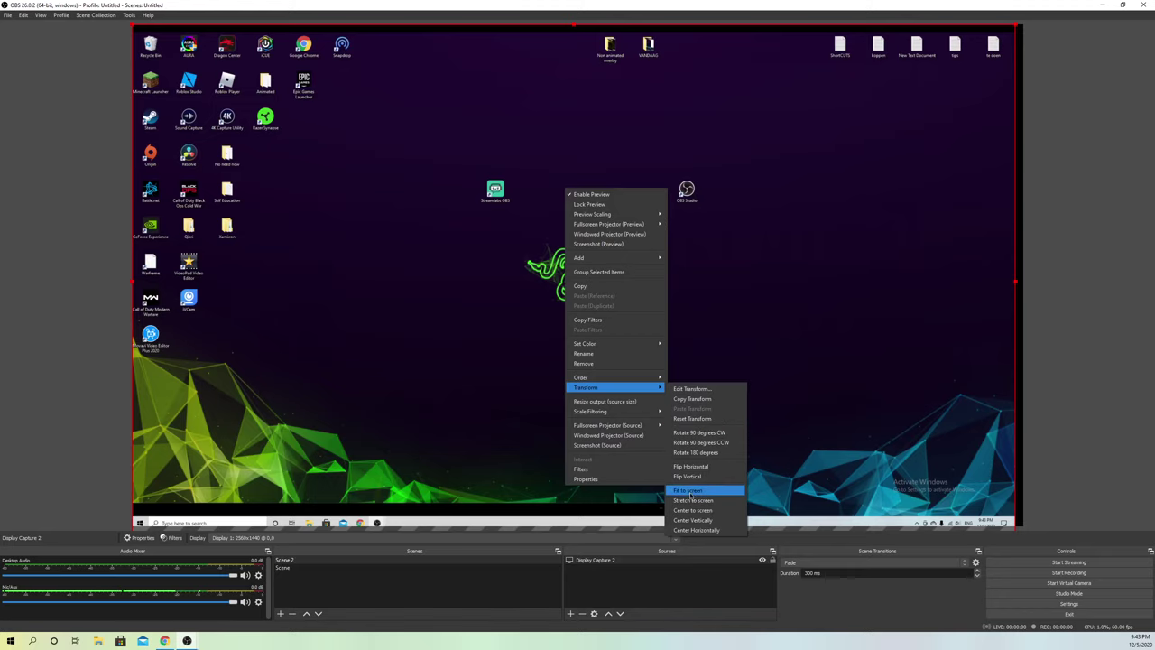
{"action": "left_click", "coordinate": [695, 491]}
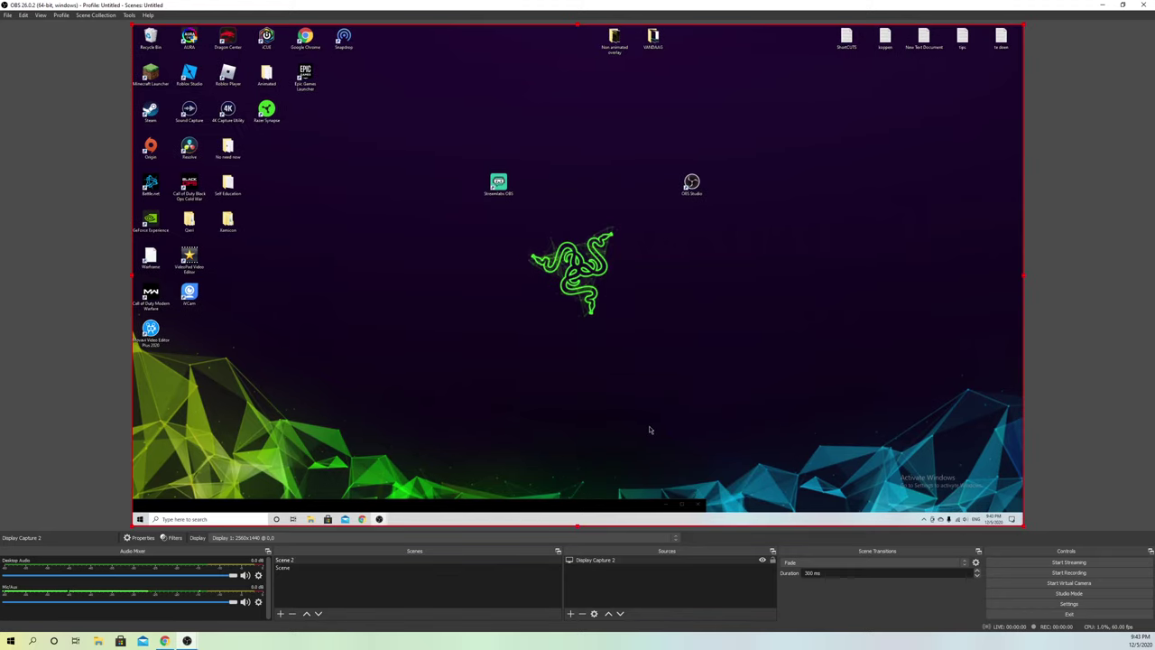
{"action": "mouse_move", "coordinate": [514, 506]}
{"action": "left_mouse_down"}
{"action": "mouse_move", "coordinate": [448, 468]}
{"action": "mouse_move", "coordinate": [319, 502]}
{"action": "left_mouse_up"}
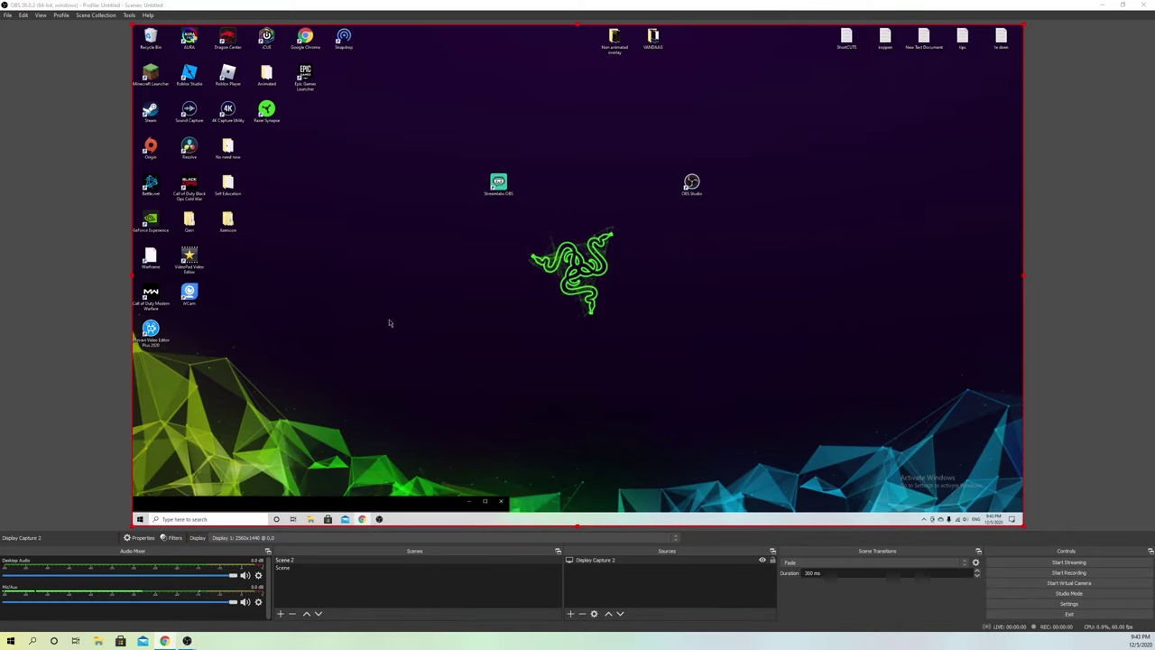
{"action": "left_click", "coordinate": [18, 372]}
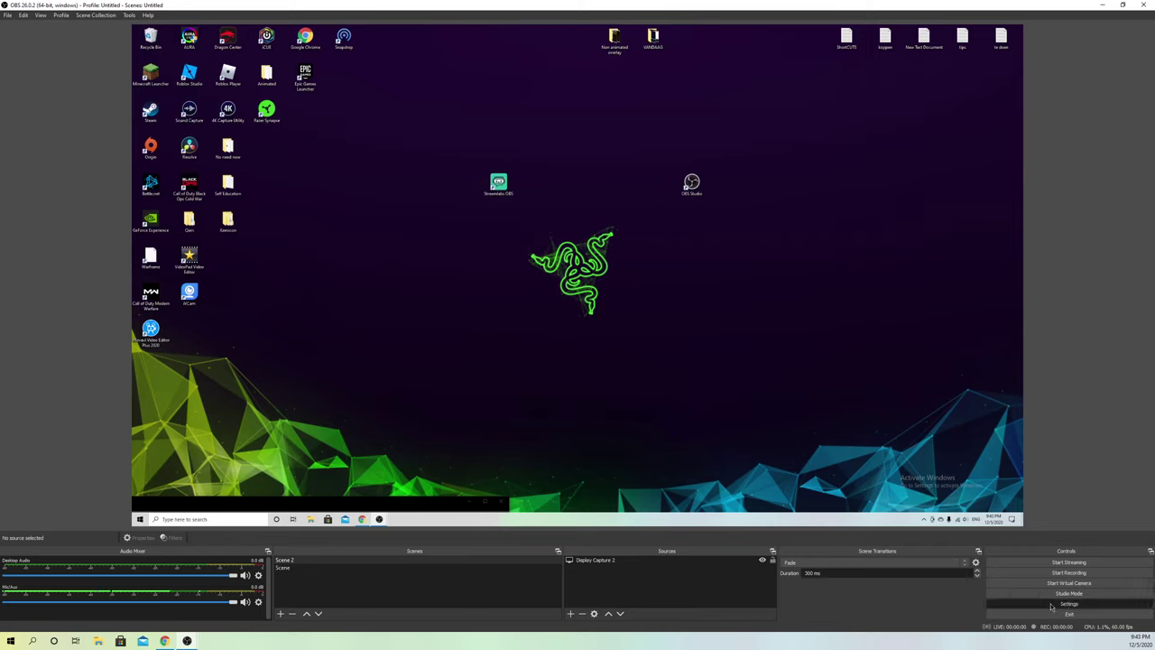
{"action": "left_click", "coordinate": [1068, 603]}
{"action": "left_click", "coordinate": [379, 261]}
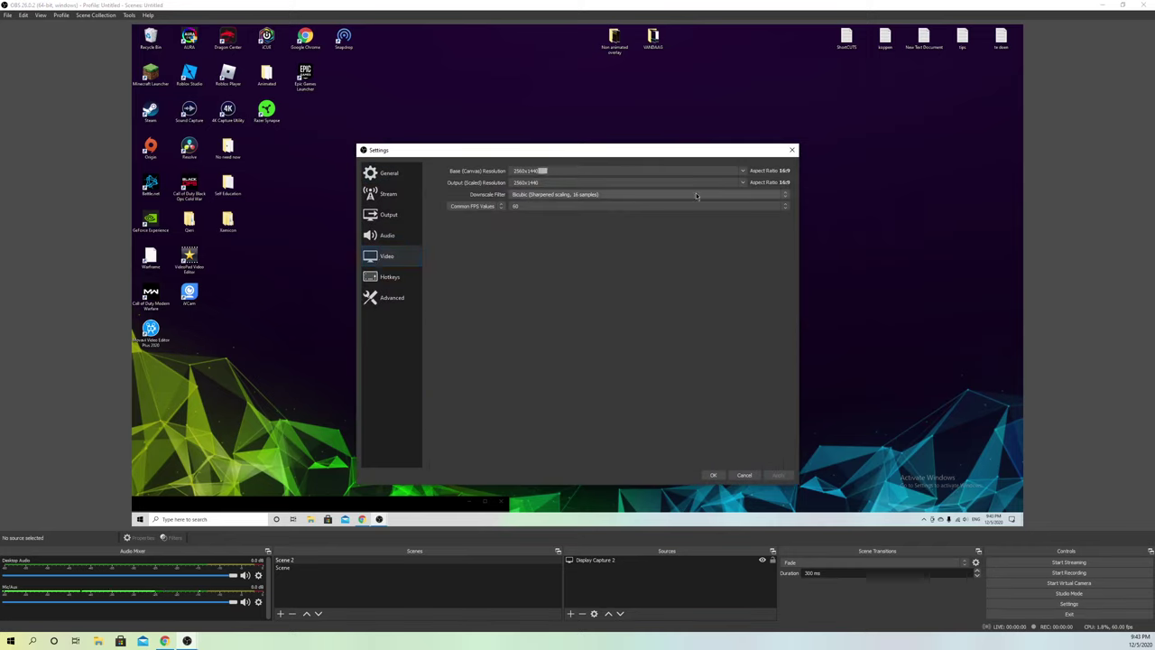
{"action": "left_click", "coordinate": [743, 171]}
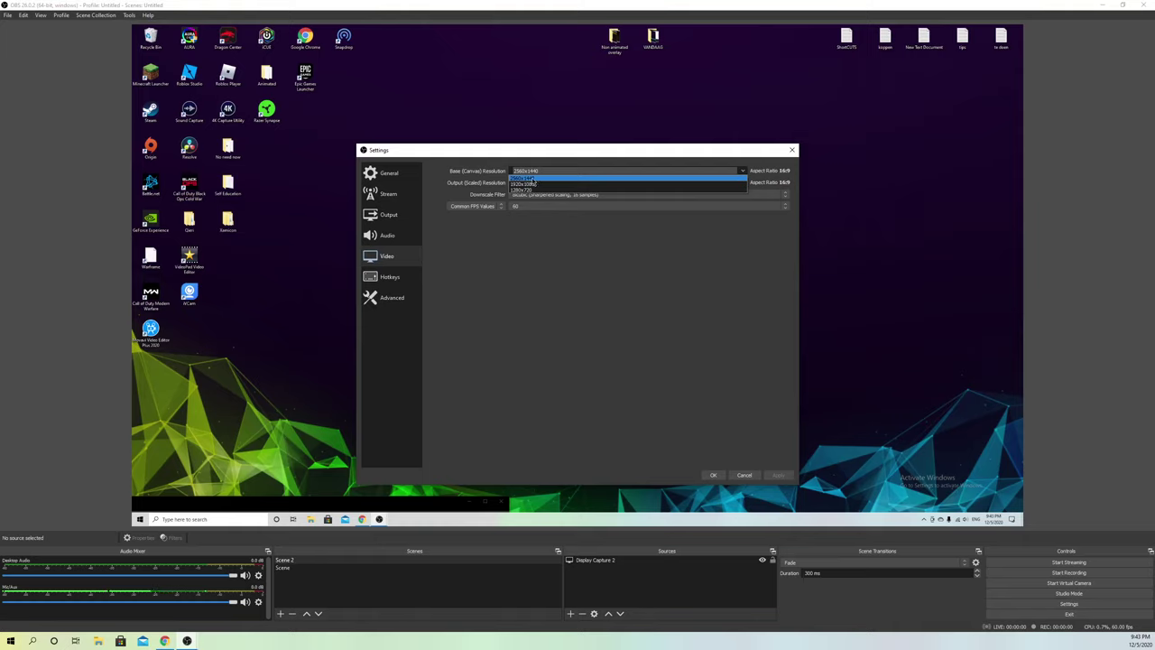
{"action": "left_click", "coordinate": [539, 179]}
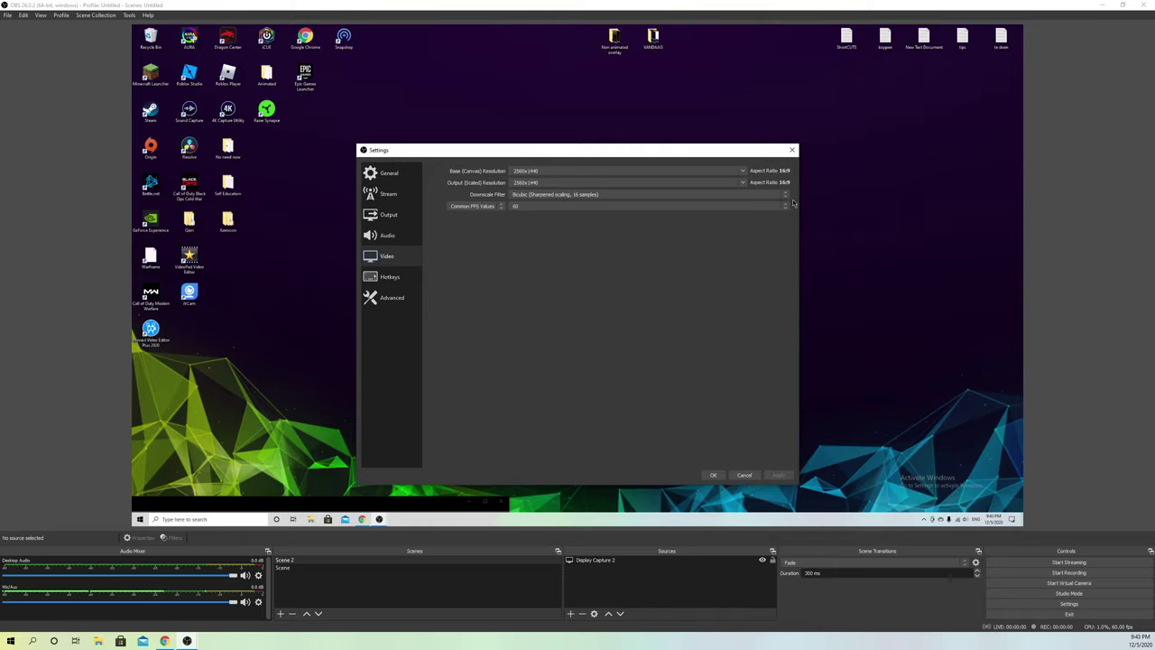
{"action": "left_click", "coordinate": [792, 149]}
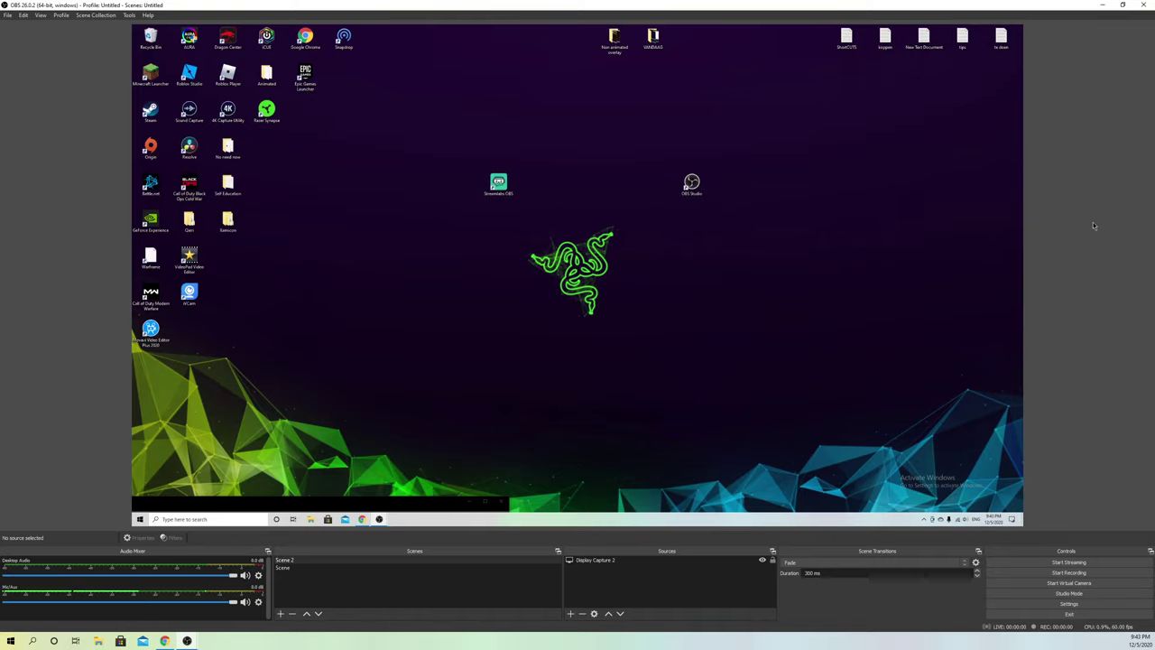
Select Display Capture 2 and drag its bottom handle up to squash it vertically.
{"action": "left_click", "coordinate": [803, 227]}
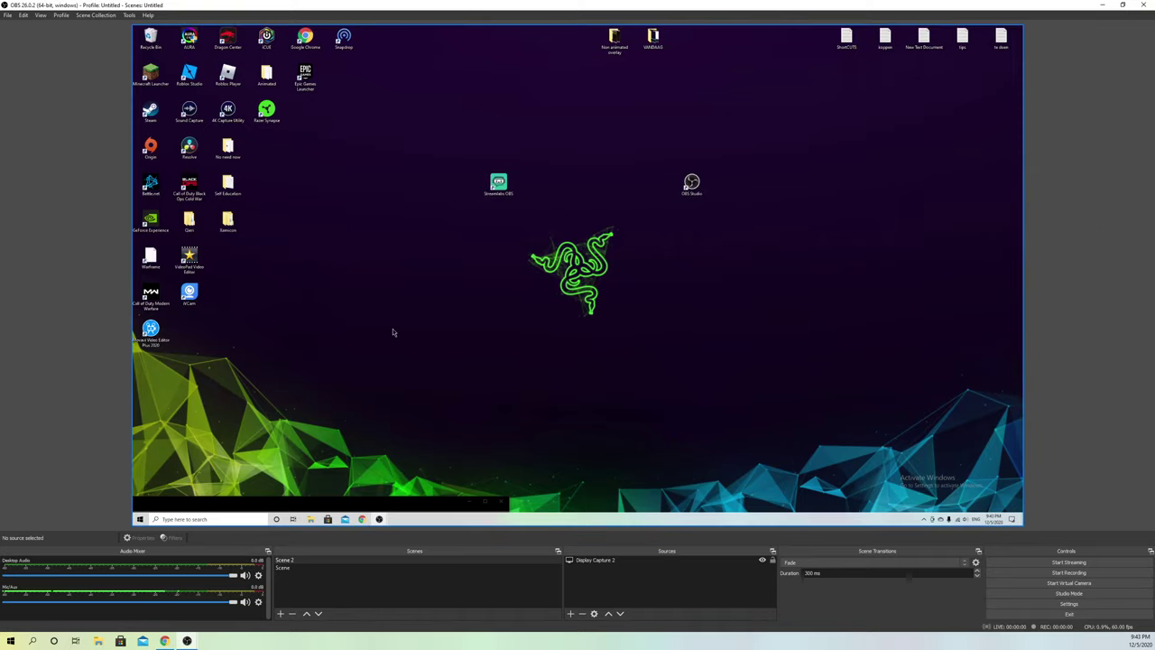
{"action": "left_click", "coordinate": [641, 276]}
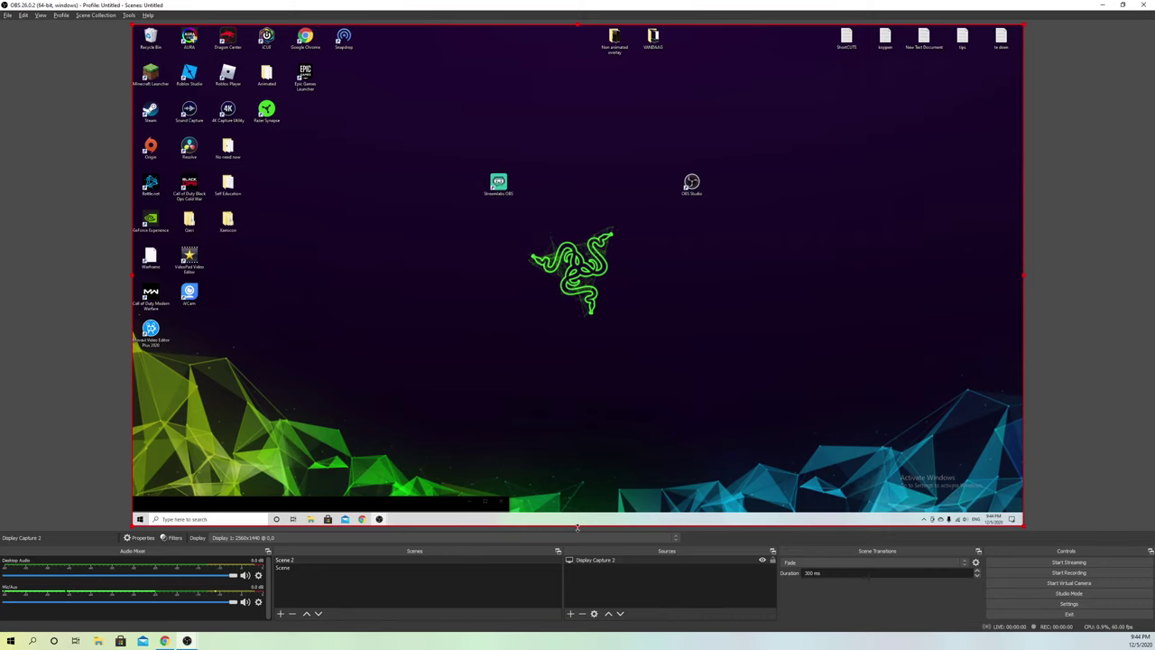
{"action": "mouse_move", "coordinate": [578, 527]}
{"action": "left_mouse_down"}
{"action": "mouse_move", "coordinate": [591, 438]}
{"action": "mouse_move", "coordinate": [592, 451]}
{"action": "mouse_move", "coordinate": [572, 245]}
{"action": "mouse_move", "coordinate": [588, 510]}
{"action": "mouse_move", "coordinate": [586, 373]}
{"action": "left_mouse_up"}
Reset the capture to the full canvas, then crop its bottom, right, left and top edges around the Razer logo.
{"action": "right_click", "coordinate": [424, 327]}
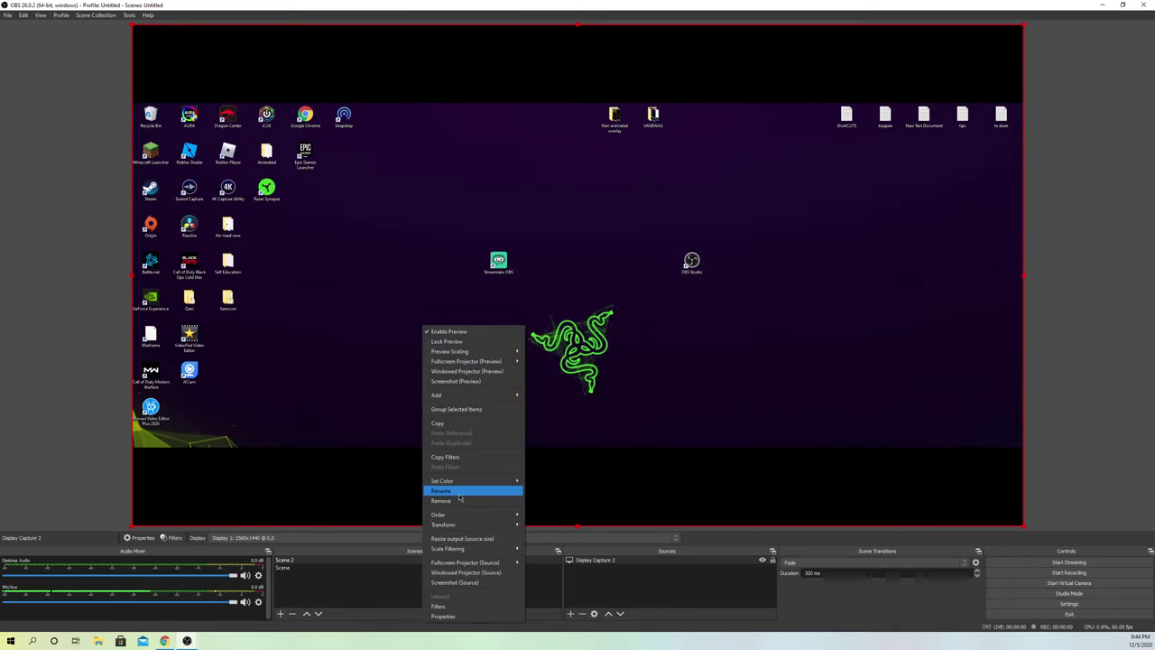
{"action": "left_click", "coordinate": [555, 509]}
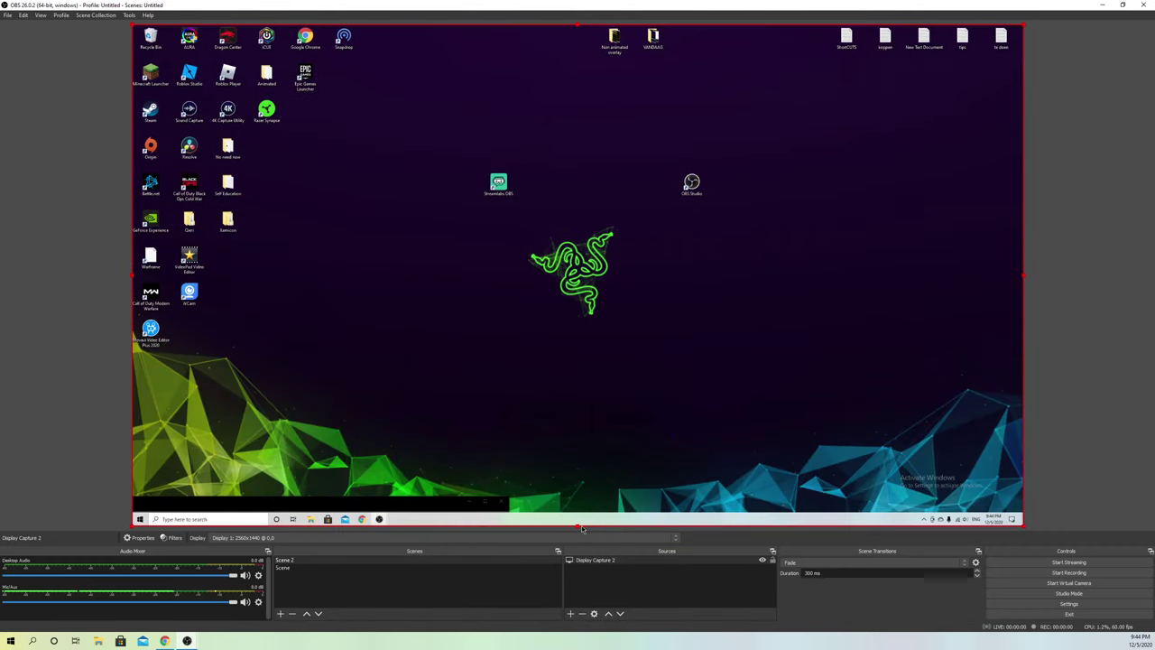
{"action": "left_click_drag", "start_coordinate": [578, 525], "coordinate": [579, 325]}
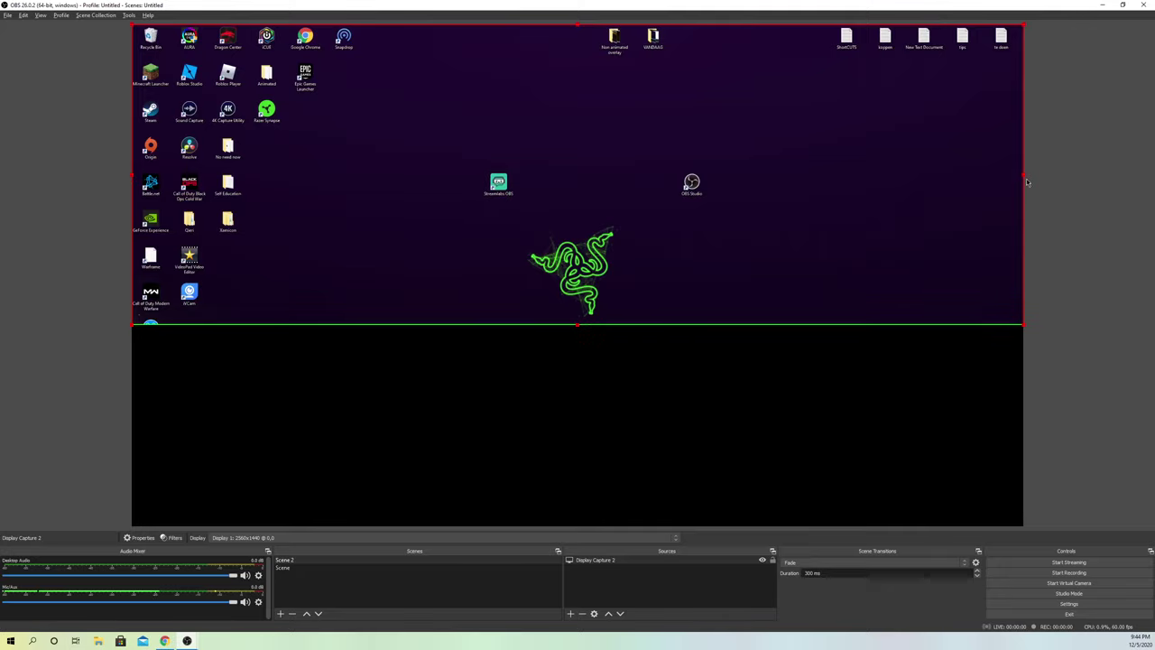
{"action": "mouse_move", "coordinate": [1024, 174]}
{"action": "left_mouse_down"}
{"action": "mouse_move", "coordinate": [671, 201]}
{"action": "mouse_move", "coordinate": [684, 220]}
{"action": "left_mouse_up"}
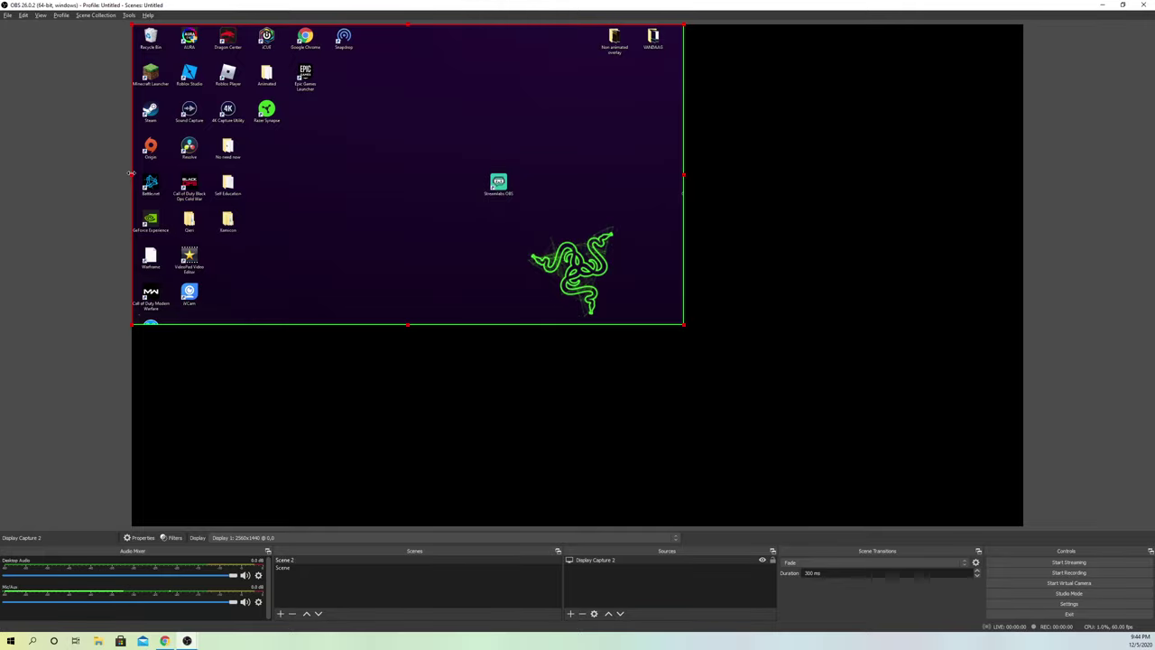
{"action": "left_click_drag", "start_coordinate": [131, 175], "coordinate": [453, 182]}
{"action": "mouse_move", "coordinate": [573, 29]}
{"action": "left_mouse_down"}
{"action": "mouse_move", "coordinate": [619, 36]}
{"action": "mouse_move", "coordinate": [632, 212]}
{"action": "left_mouse_up"}
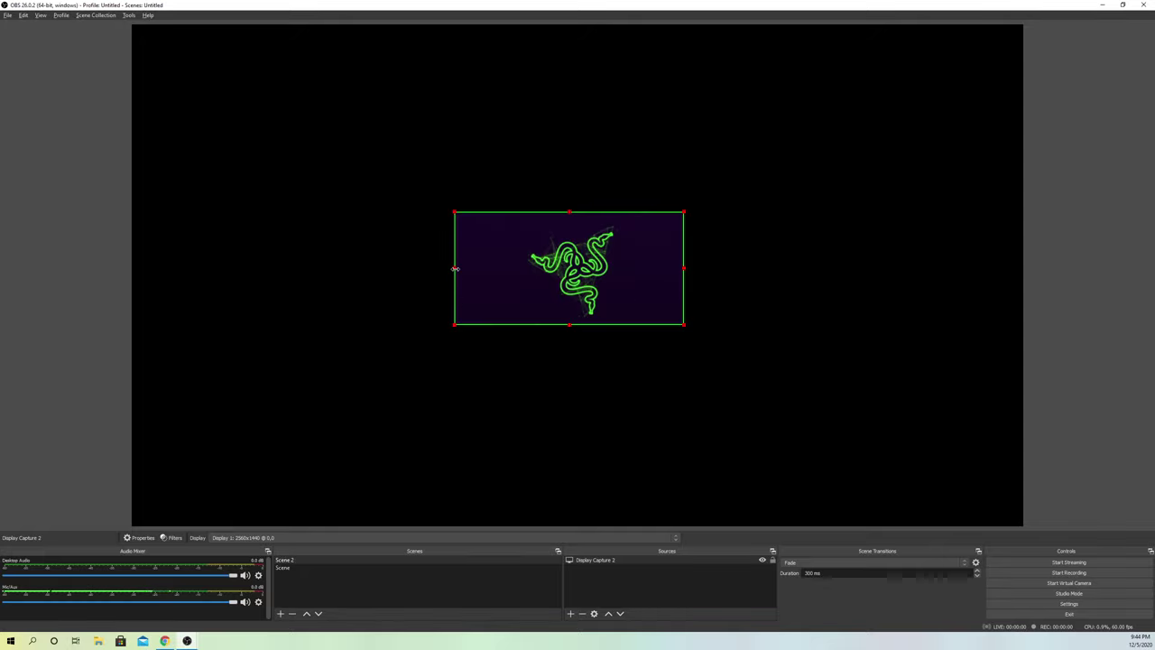
{"action": "left_click_drag", "start_coordinate": [456, 267], "coordinate": [480, 271]}
Enlarge the cropped Razer logo, move it to the top-left, and stretch it to every canvas edge.
{"action": "left_click", "coordinate": [916, 311]}
{"action": "left_click", "coordinate": [554, 280]}
{"action": "mouse_move", "coordinate": [571, 279]}
{"action": "left_mouse_down"}
{"action": "mouse_move", "coordinate": [549, 278]}
{"action": "mouse_move", "coordinate": [587, 268]}
{"action": "left_mouse_up"}
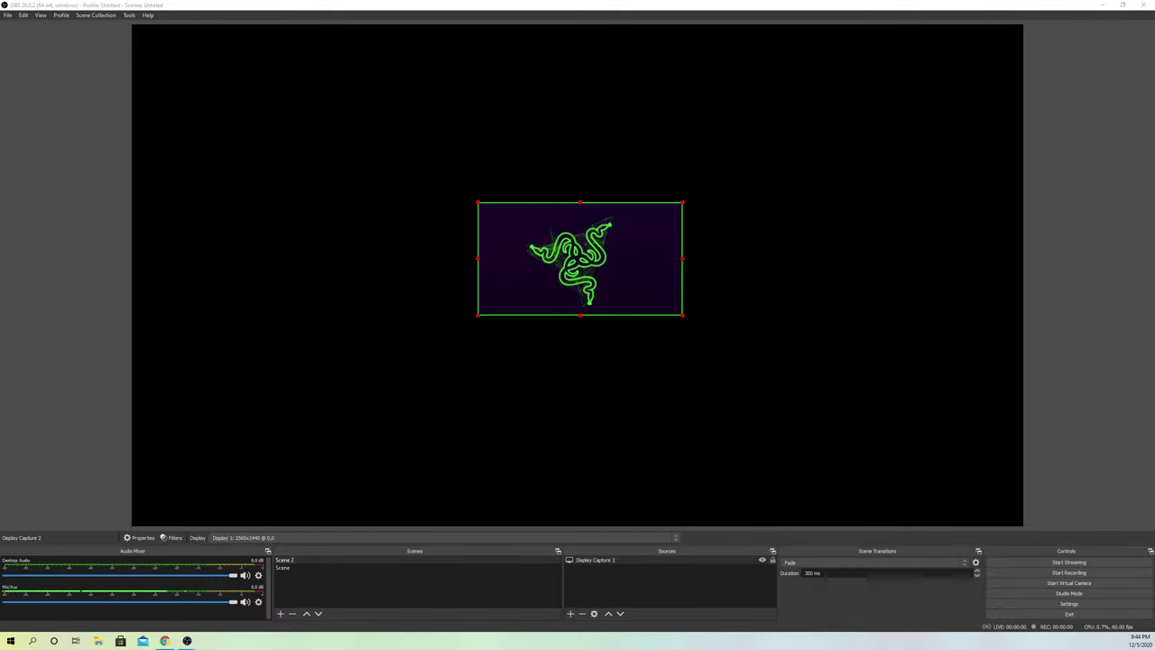
{"action": "left_click_drag", "start_coordinate": [683, 315], "coordinate": [1001, 494]}
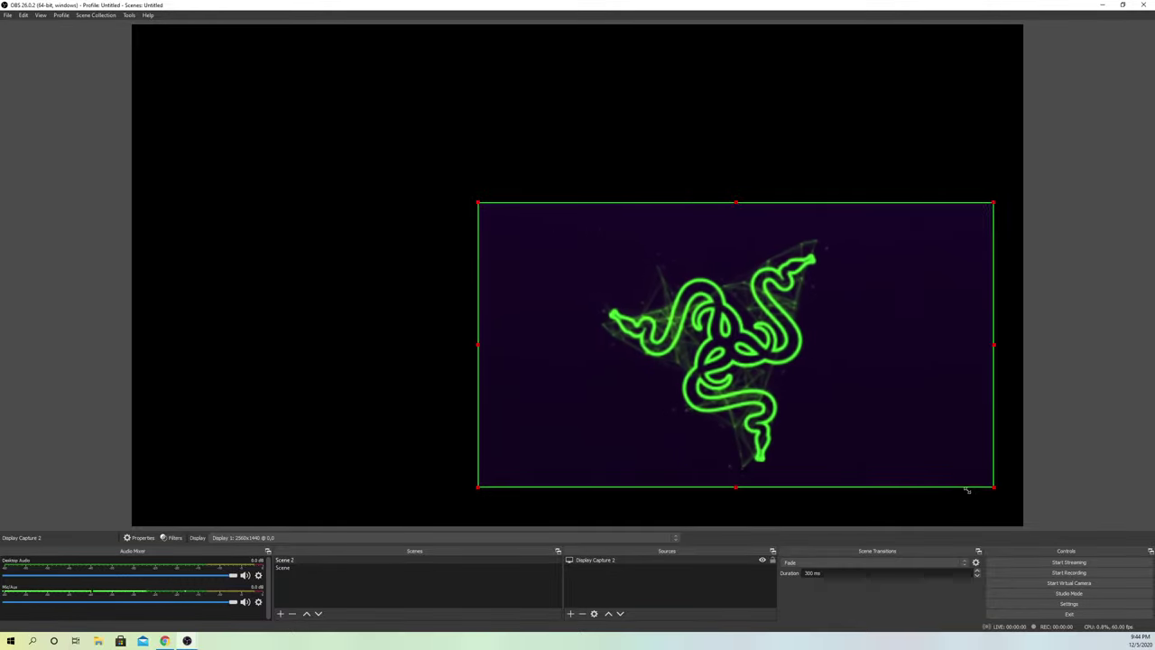
{"action": "mouse_move", "coordinate": [916, 449]}
{"action": "left_mouse_down"}
{"action": "mouse_move", "coordinate": [611, 304]}
{"action": "mouse_move", "coordinate": [572, 272]}
{"action": "left_mouse_up"}
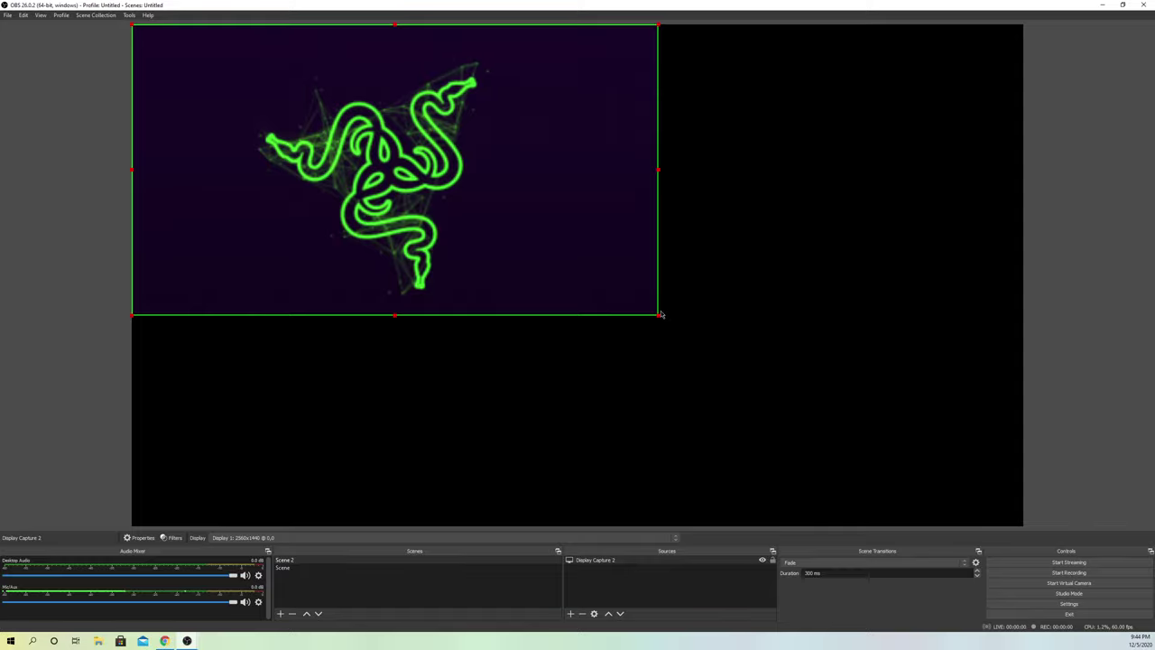
{"action": "mouse_move", "coordinate": [660, 319]}
{"action": "left_mouse_down"}
{"action": "mouse_move", "coordinate": [924, 532]}
{"action": "mouse_move", "coordinate": [949, 531]}
{"action": "mouse_move", "coordinate": [930, 517]}
{"action": "left_mouse_up"}
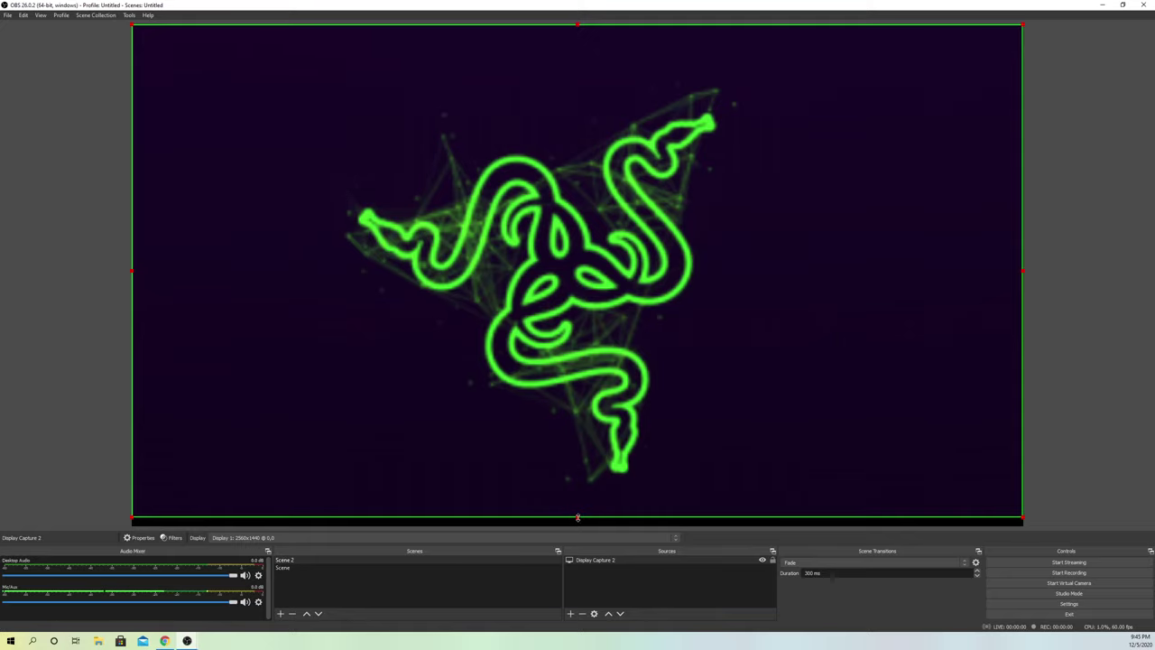
{"action": "left_click_drag", "start_coordinate": [577, 518], "coordinate": [577, 524]}
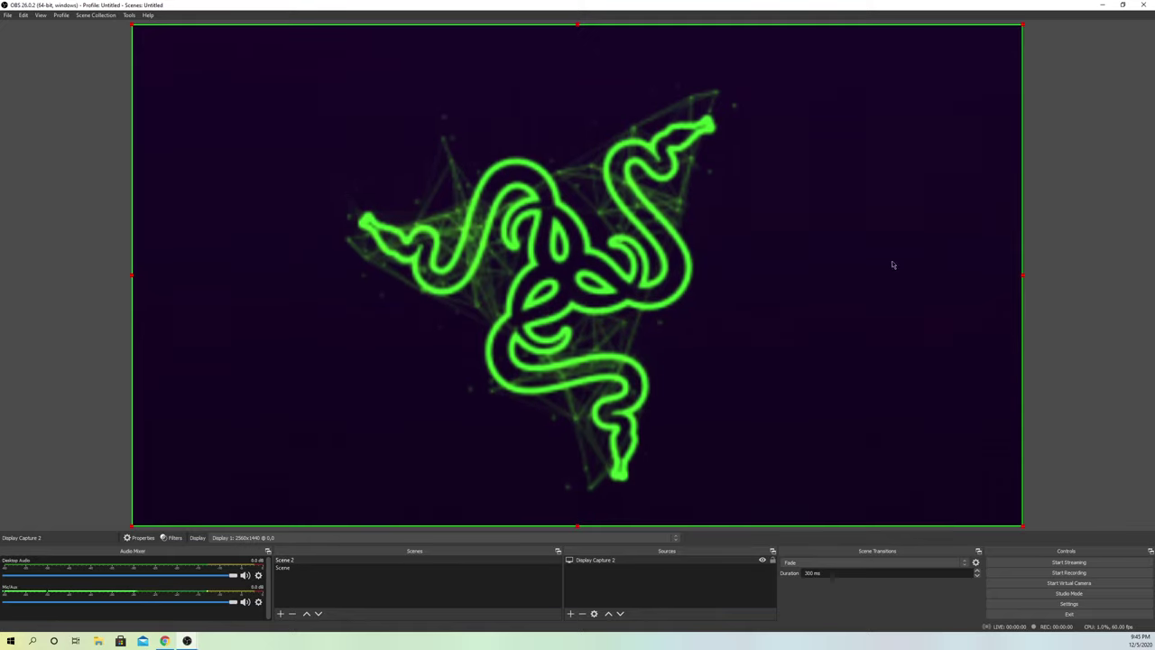
Select the logo source and apply Fit to screen to restore the full uncropped desktop.
{"action": "left_click", "coordinate": [1074, 336]}
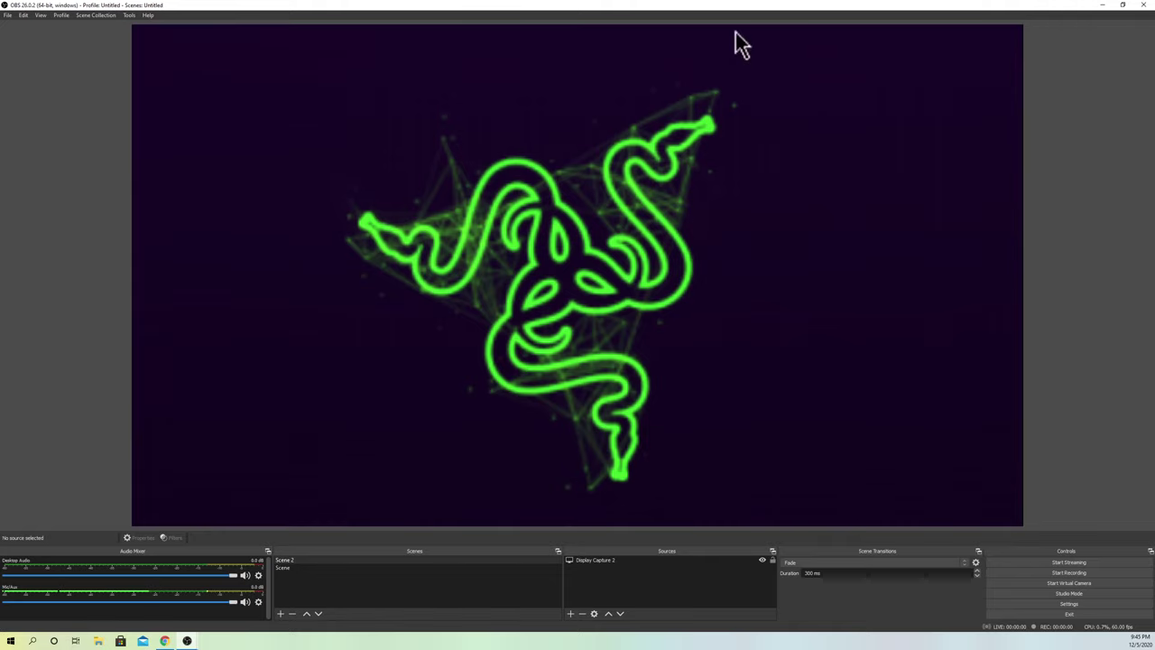
{"action": "mouse_move", "coordinate": [287, 91]}
{"action": "left_mouse_down"}
{"action": "mouse_move", "coordinate": [821, 421]}
{"action": "mouse_move", "coordinate": [925, 523]}
{"action": "left_mouse_up"}
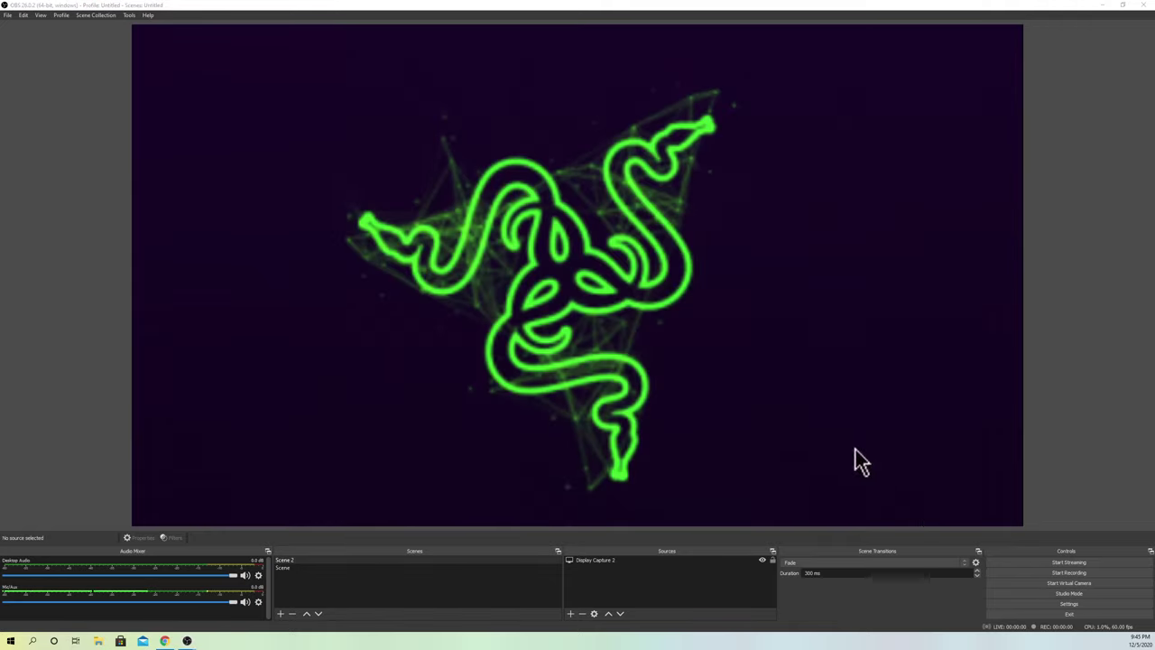
{"action": "right_click", "coordinate": [510, 257]}
{"action": "right_click", "coordinate": [352, 235]}
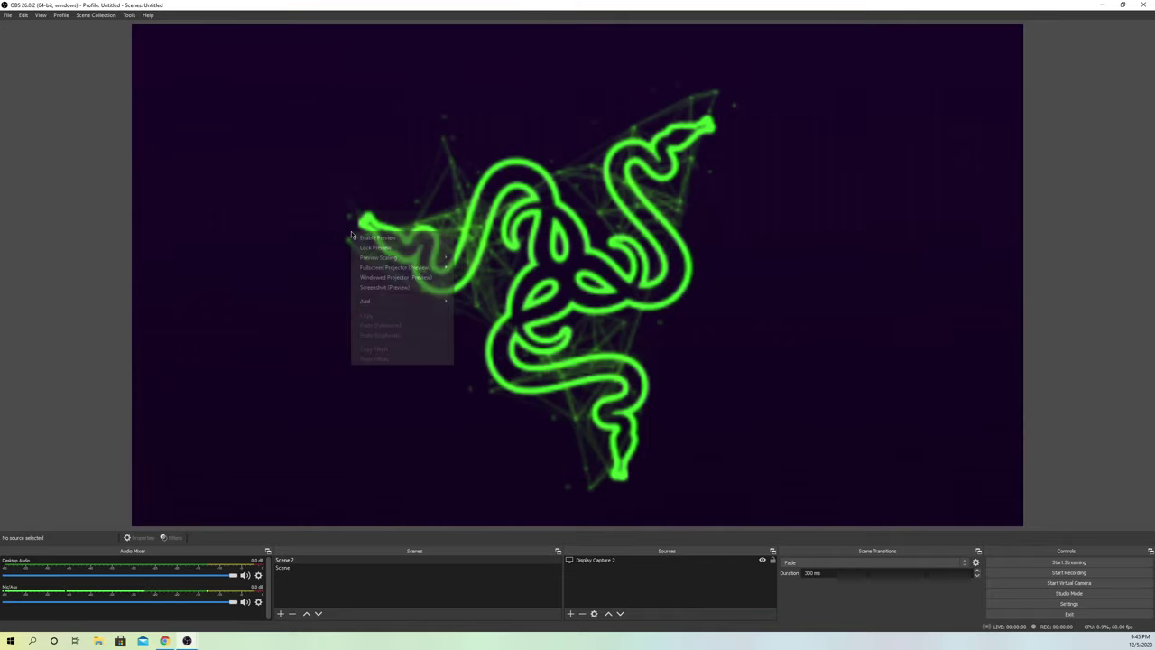
{"action": "left_click", "coordinate": [312, 233]}
{"action": "right_click", "coordinate": [298, 181]}
{"action": "mouse_move", "coordinate": [346, 377]}
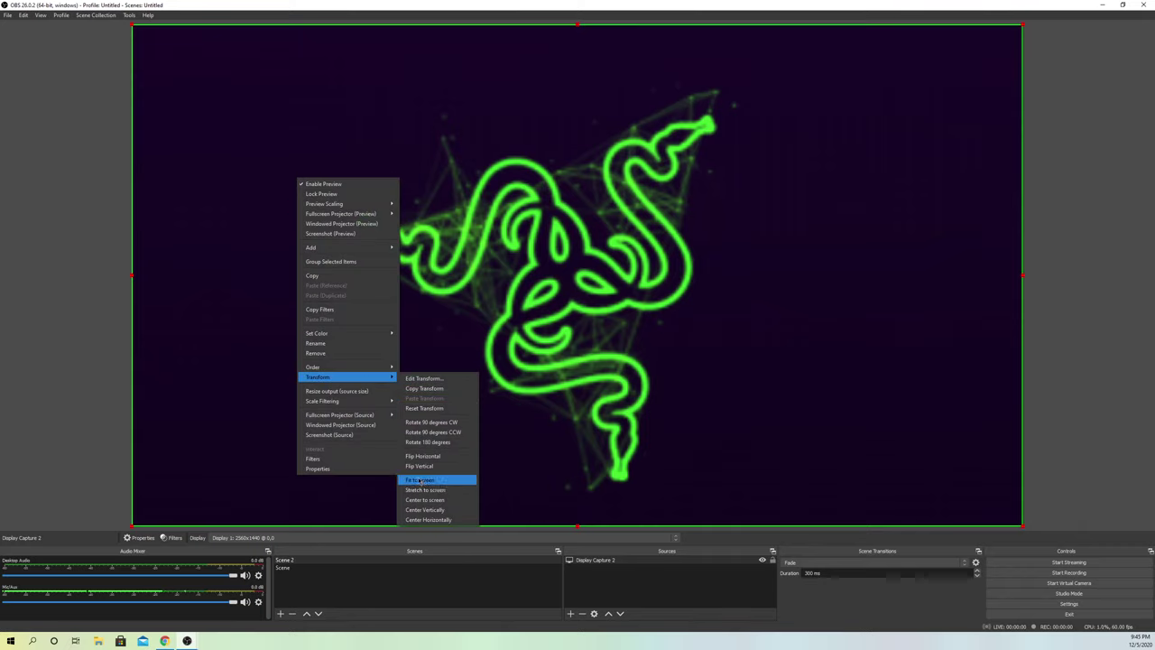
{"action": "left_click", "coordinate": [438, 408]}
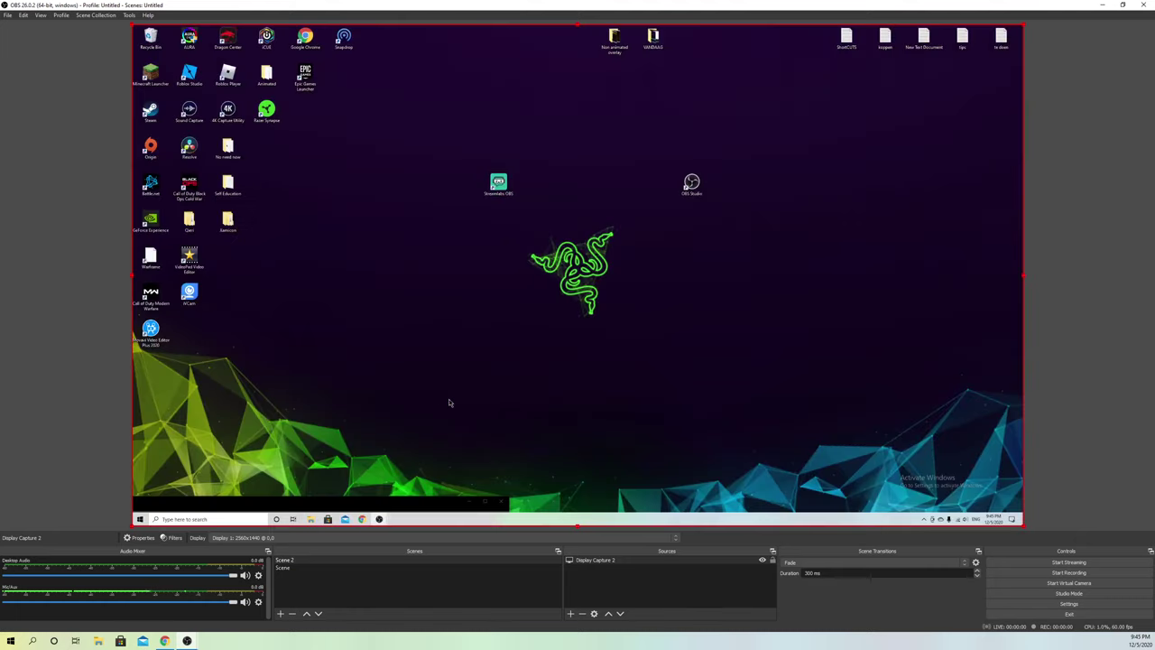